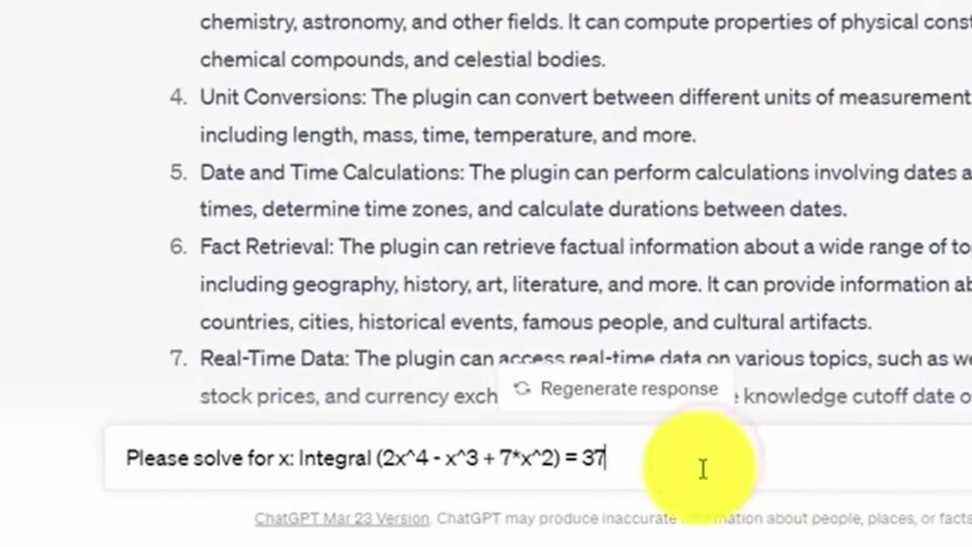
key("Return")
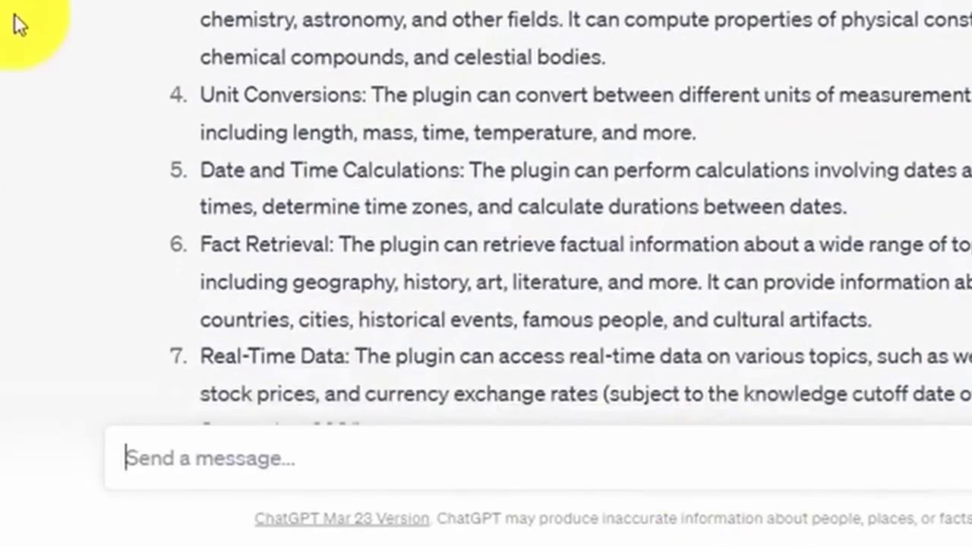
left_click(347, 222)
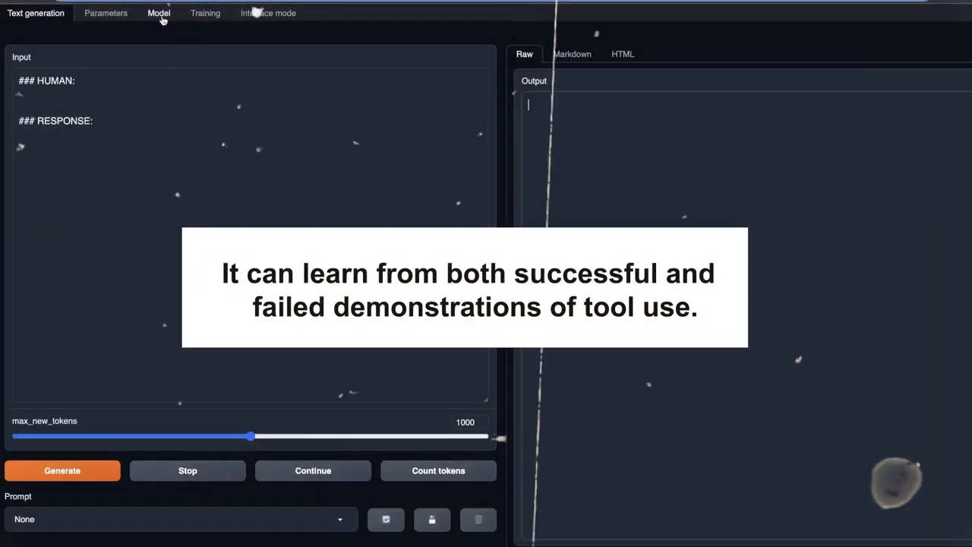
left_click(158, 13)
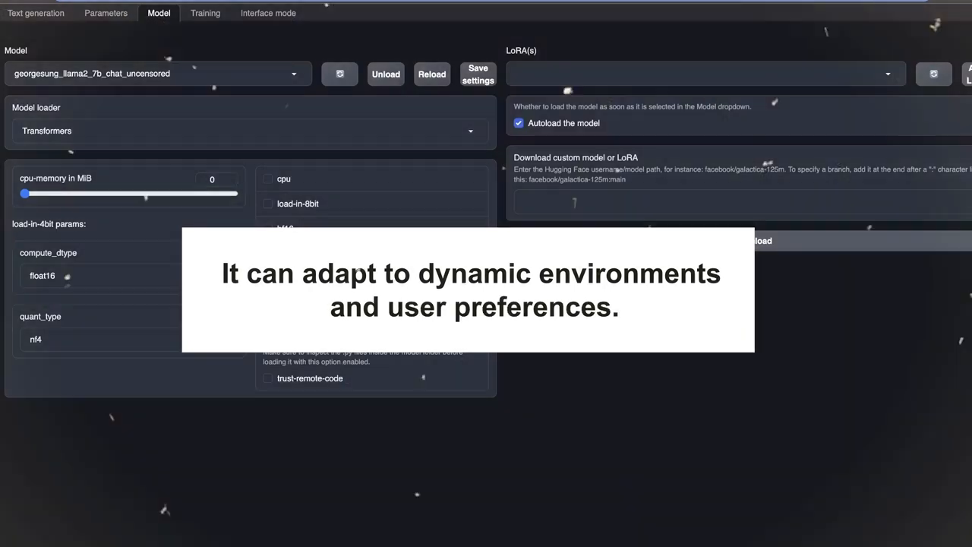
left_click(575, 202)
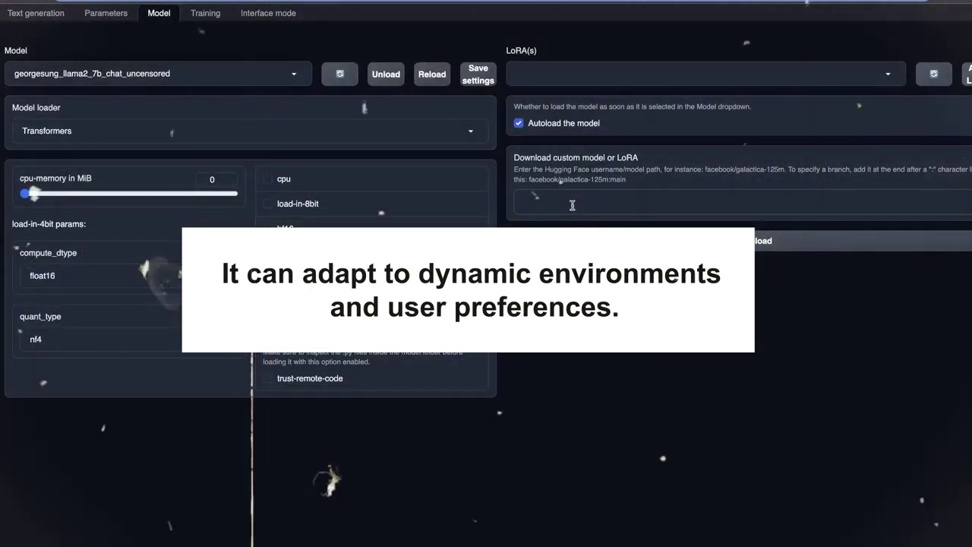
type("georgesung/llama2_7b_chat_uncensored")
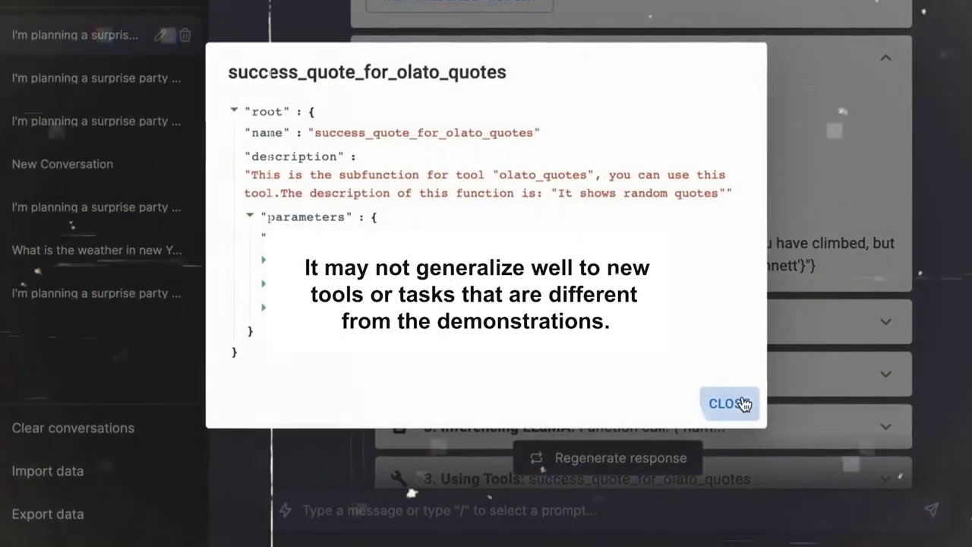
left_click(731, 403)
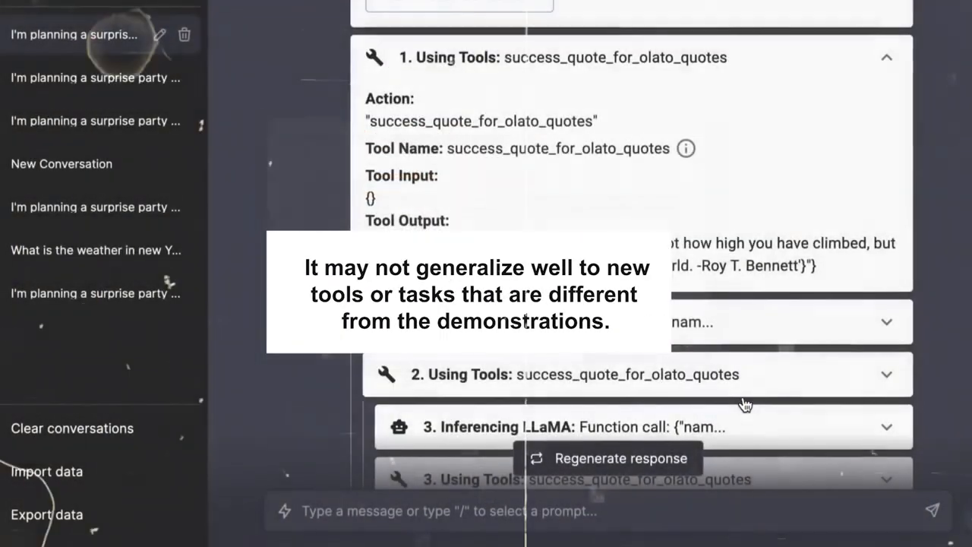